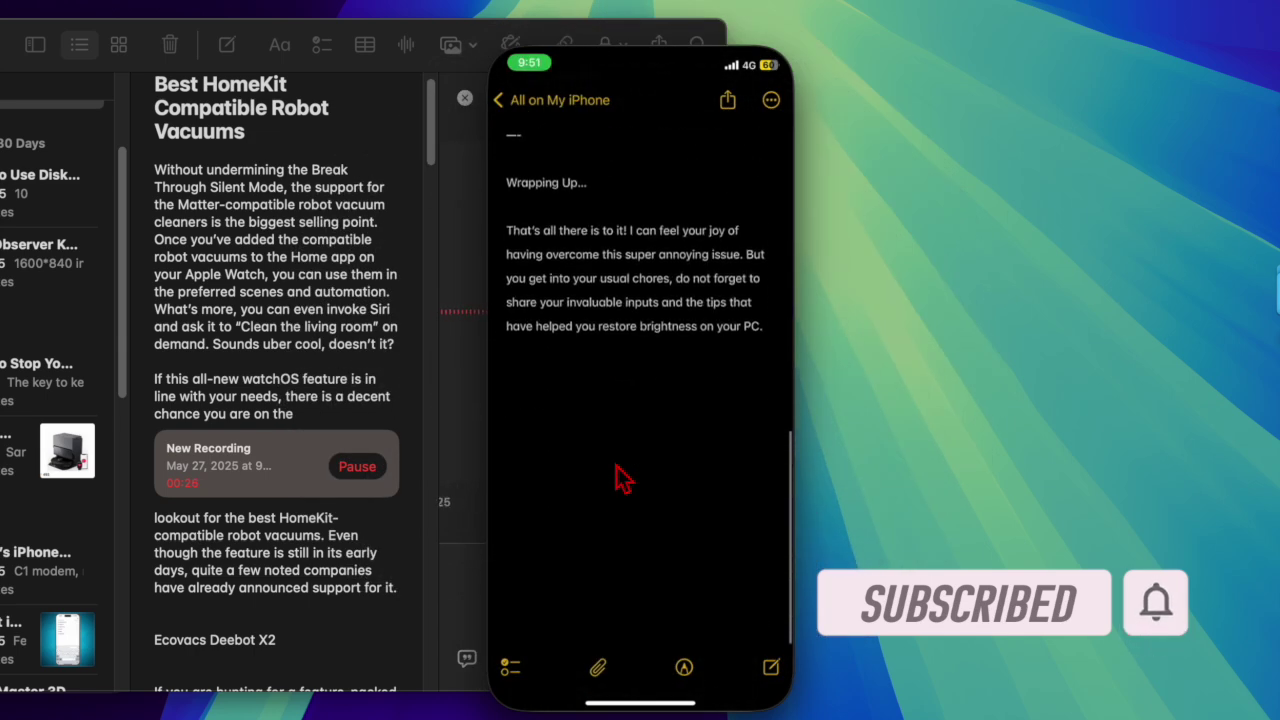
Scroll up the Windows 11 brightness note to its date line and first paragraph.
{"action": "scroll", "coordinate": [620, 478], "scroll_direction": "up", "scroll_amount": 1}
{"action": "scroll", "coordinate": [620, 478], "scroll_direction": "up", "scroll_amount": 2}
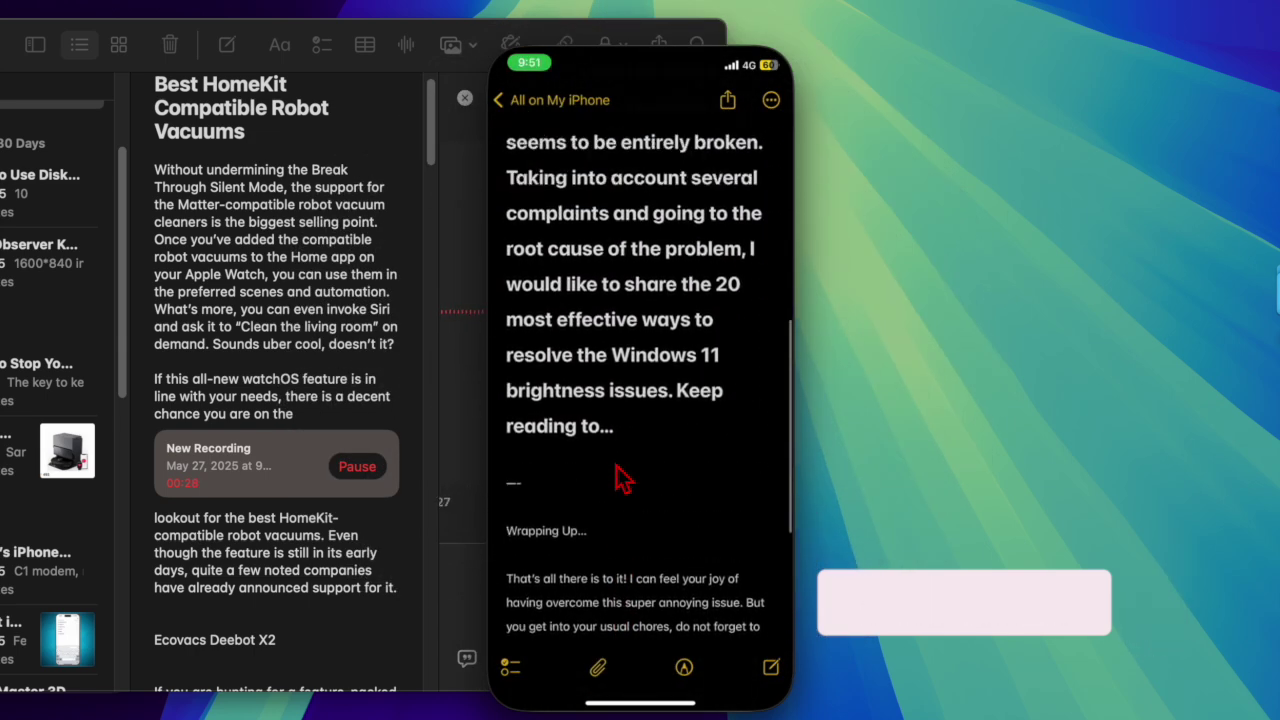
{"action": "scroll", "coordinate": [620, 478], "scroll_direction": "up", "scroll_amount": 2}
{"action": "scroll", "coordinate": [620, 478], "scroll_direction": "up", "scroll_amount": 2}
{"action": "scroll", "coordinate": [620, 478], "scroll_direction": "up", "scroll_amount": 2}
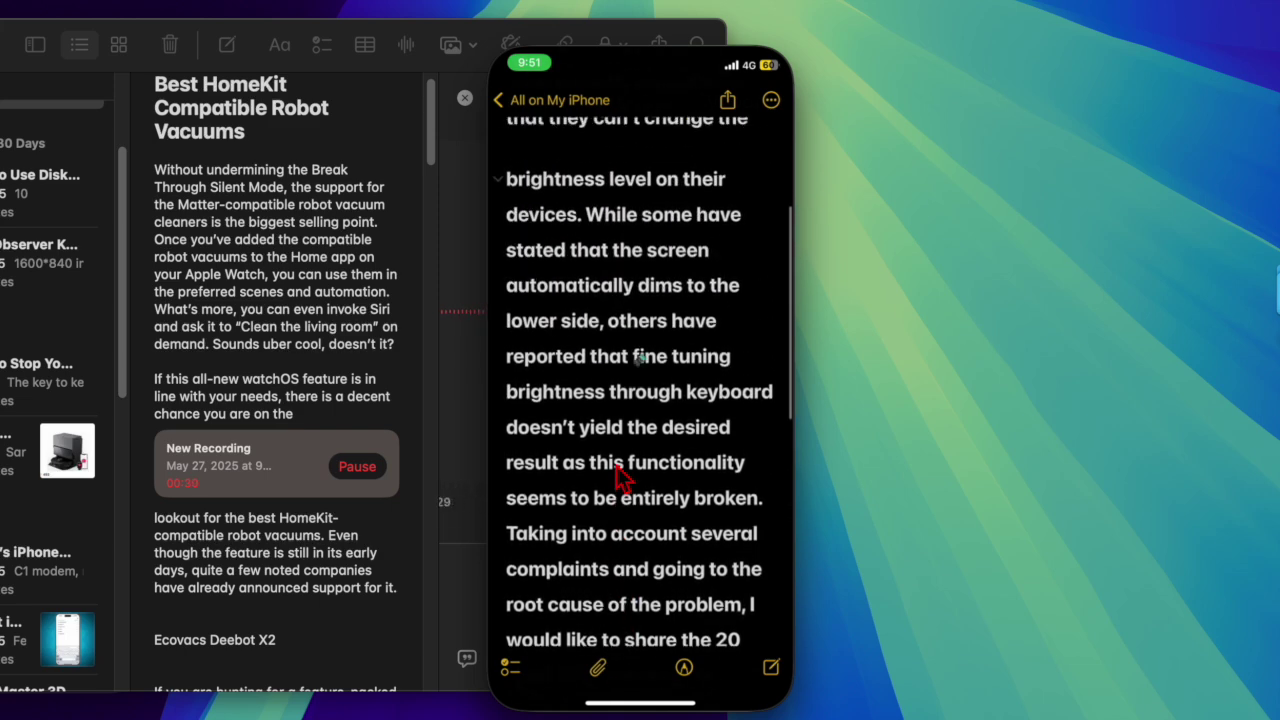
{"action": "scroll", "coordinate": [620, 478], "scroll_direction": "up", "scroll_amount": 2}
{"action": "scroll", "coordinate": [620, 478], "scroll_direction": "up", "scroll_amount": 2}
{"action": "scroll", "coordinate": [663, 477], "scroll_direction": "up", "scroll_amount": 2}
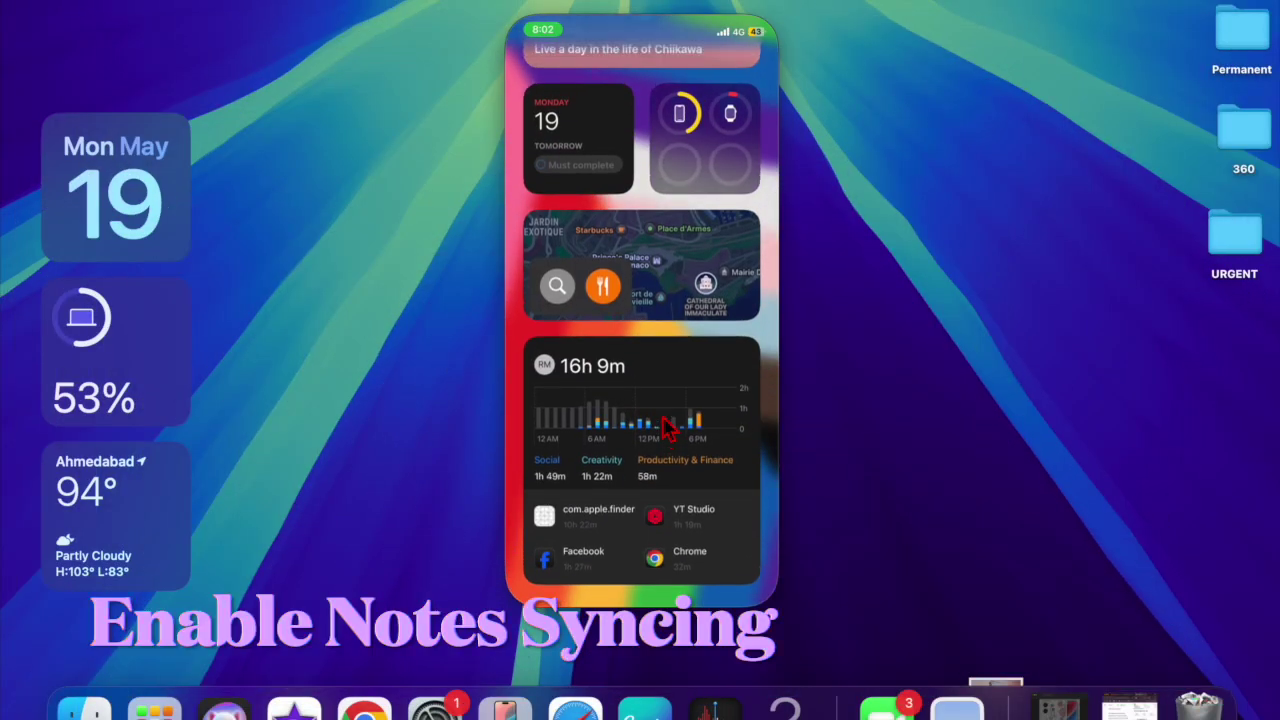
Open the iPhone's iCloud settings and the Notes tile under Saved to iCloud.
{"action": "scroll", "coordinate": [668, 428], "scroll_direction": "up", "scroll_amount": 2}
{"action": "scroll", "coordinate": [698, 411], "scroll_direction": "right", "scroll_amount": 5}
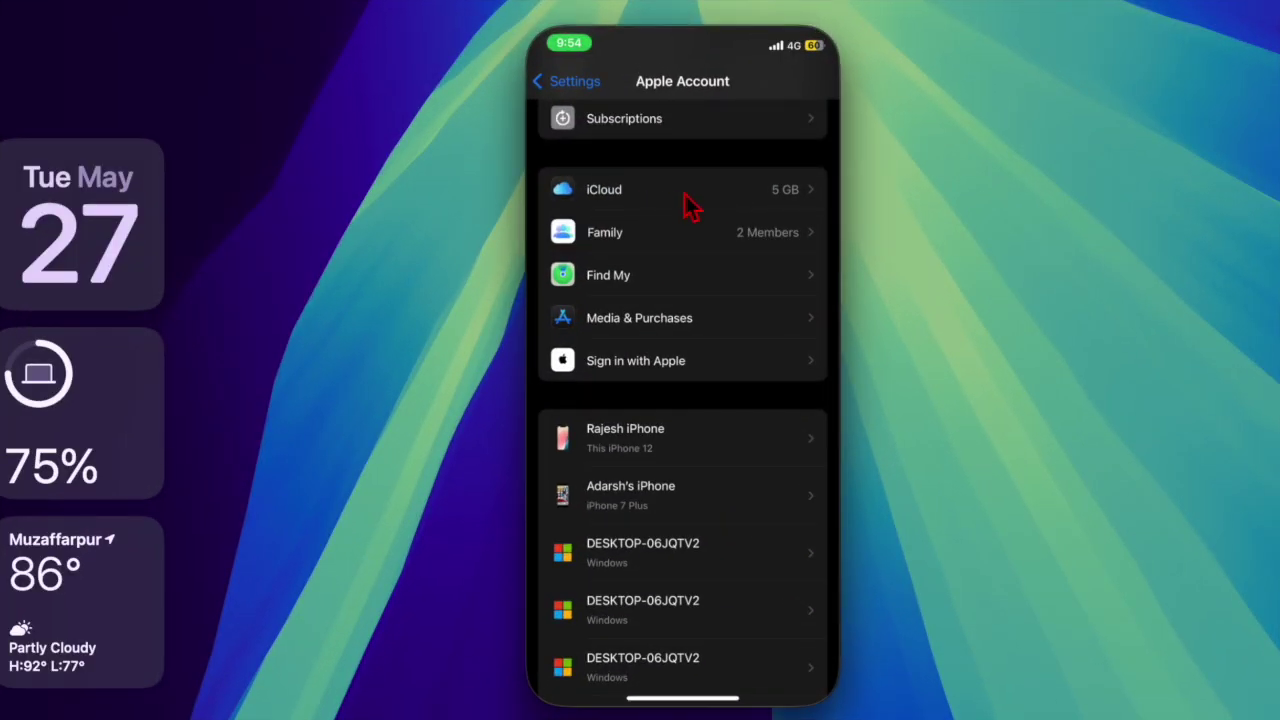
{"action": "left_click", "coordinate": [690, 200]}
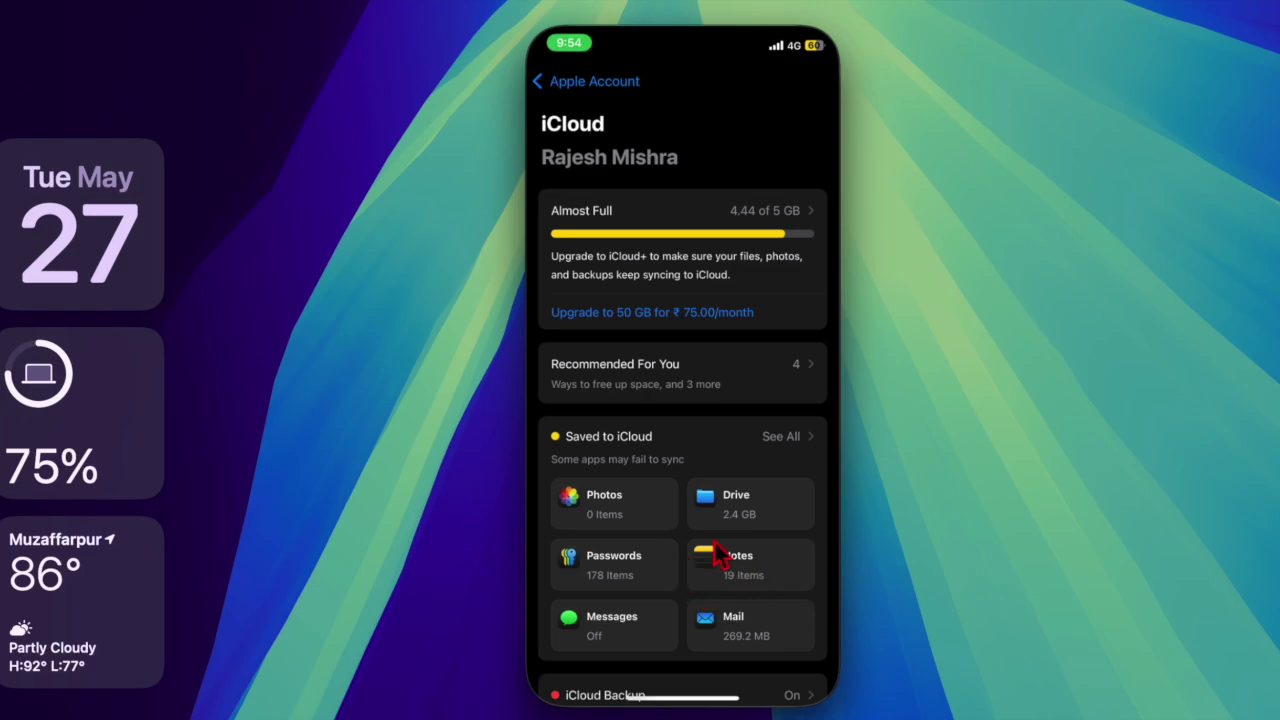
{"action": "left_click", "coordinate": [712, 557]}
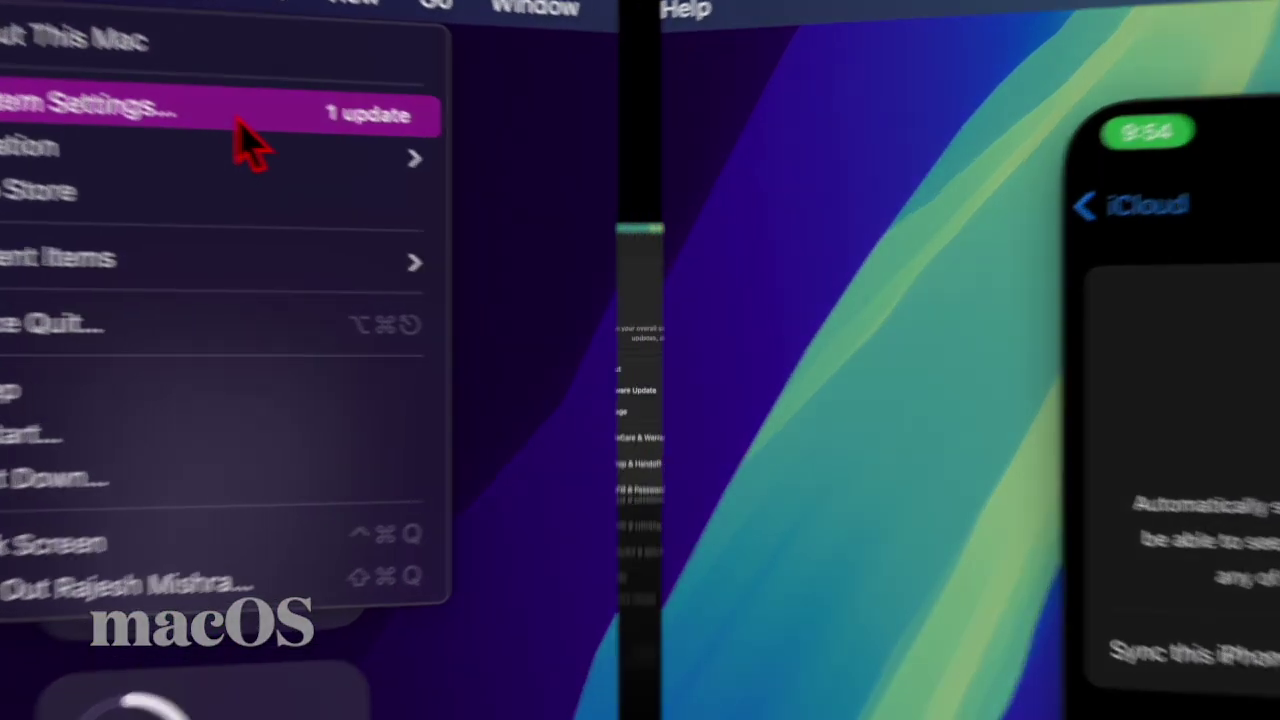
Confirm 'Sync this Mac' is on for Notes under Apple Account > iCloud, then click Done.
{"action": "left_click", "coordinate": [272, 135]}
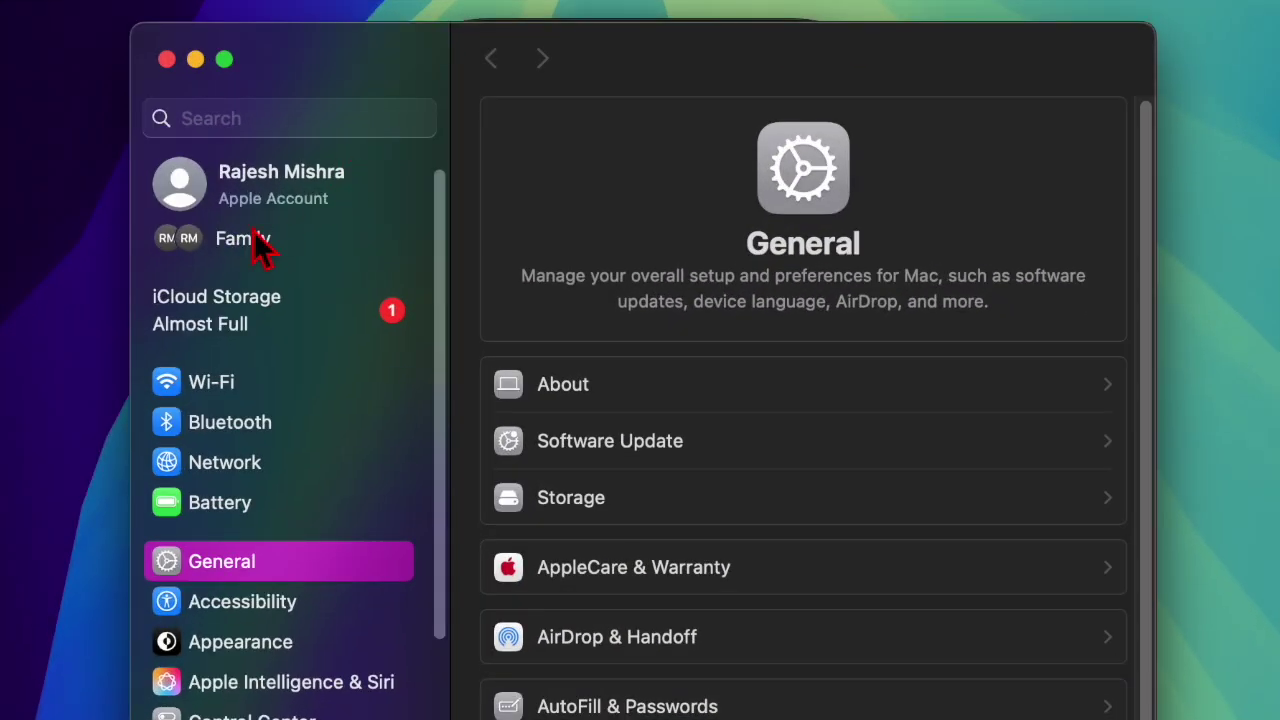
{"action": "left_click", "coordinate": [270, 184]}
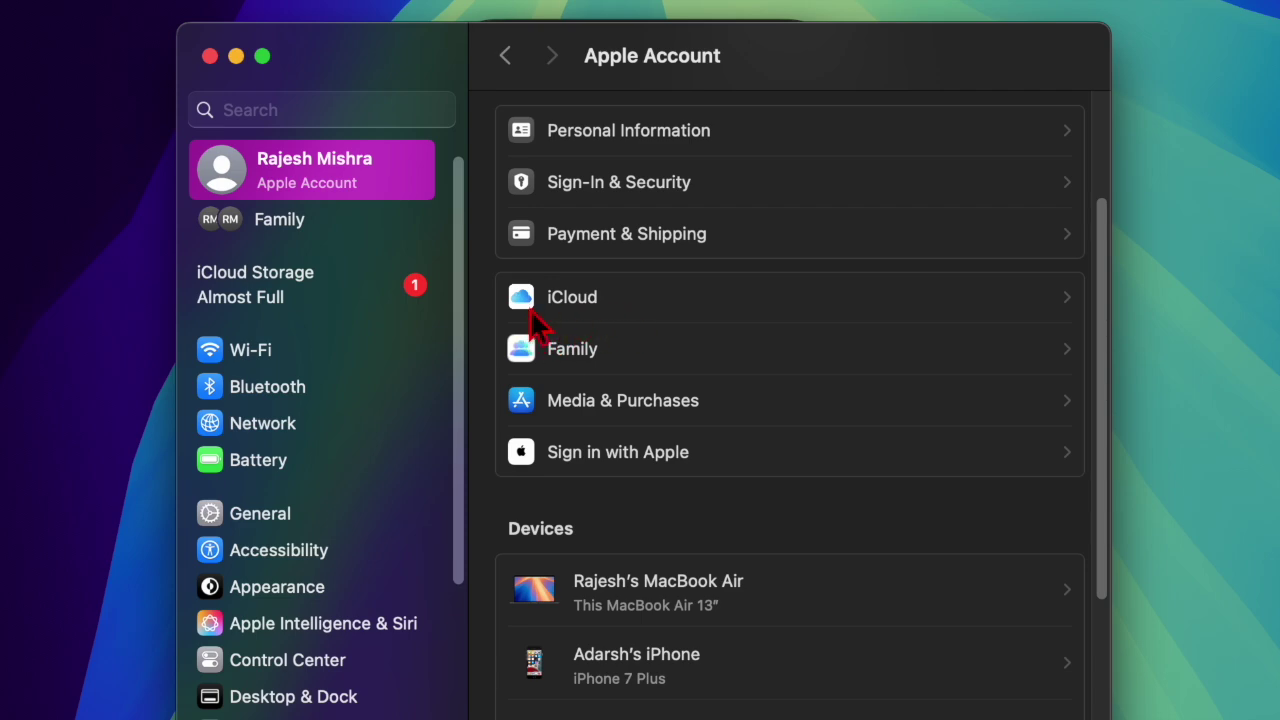
{"action": "left_click", "coordinate": [545, 318]}
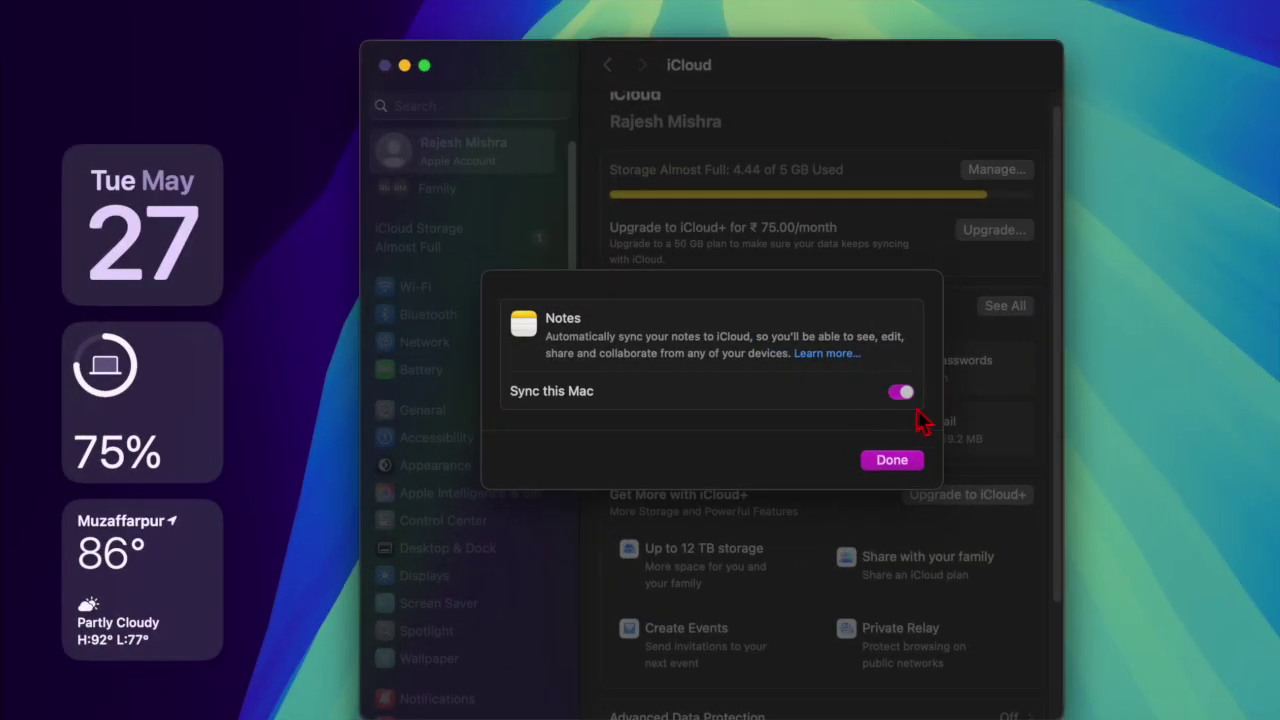
{"action": "left_click", "coordinate": [895, 461]}
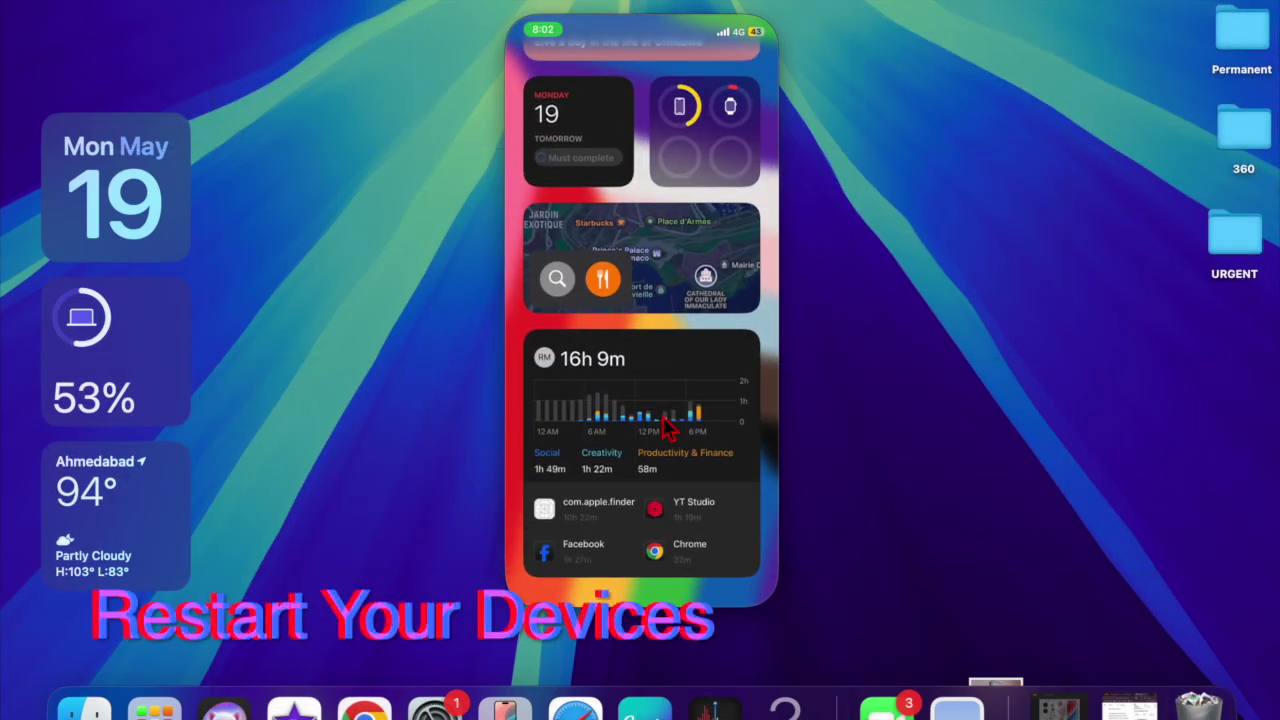
Swipe from the phone's widget pages back to the home screen.
{"action": "scroll", "coordinate": [668, 428], "scroll_direction": "up", "scroll_amount": 3}
{"action": "scroll", "coordinate": [699, 412], "scroll_direction": "right", "scroll_amount": 5}
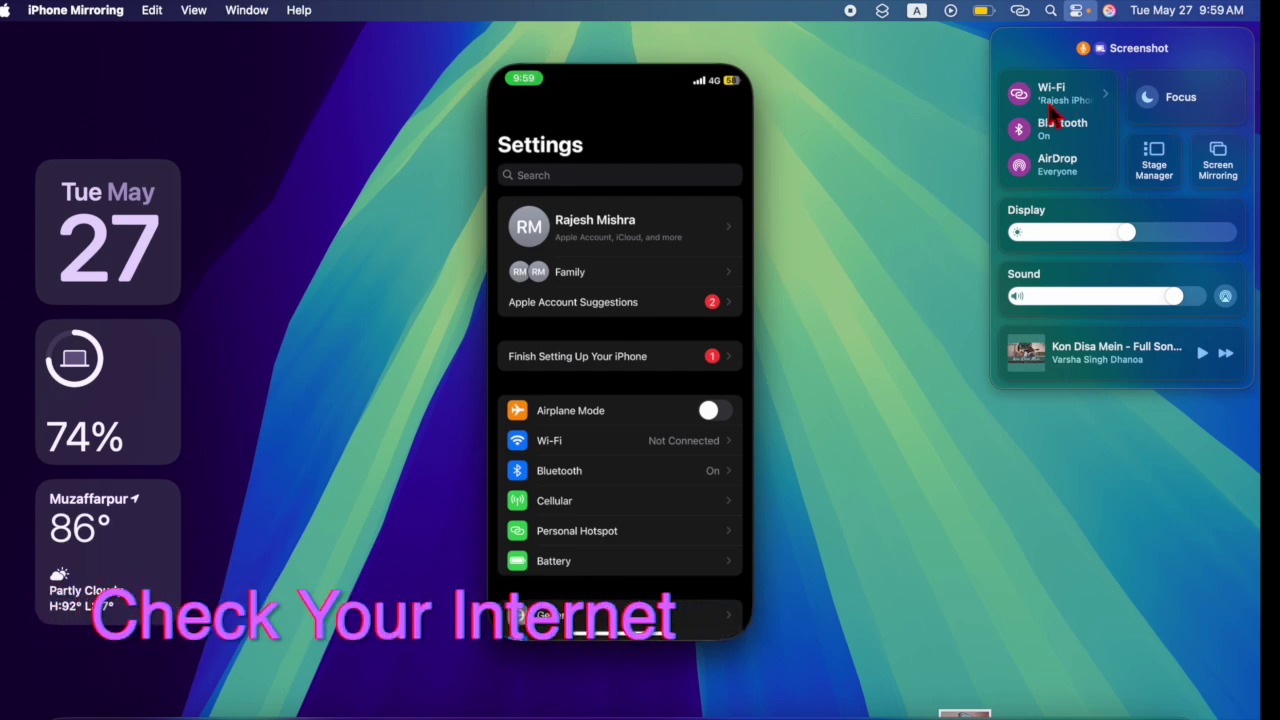
View the Mac's available Wi-Fi networks in Control Center, then dismiss the list.
{"action": "left_click", "coordinate": [1108, 101]}
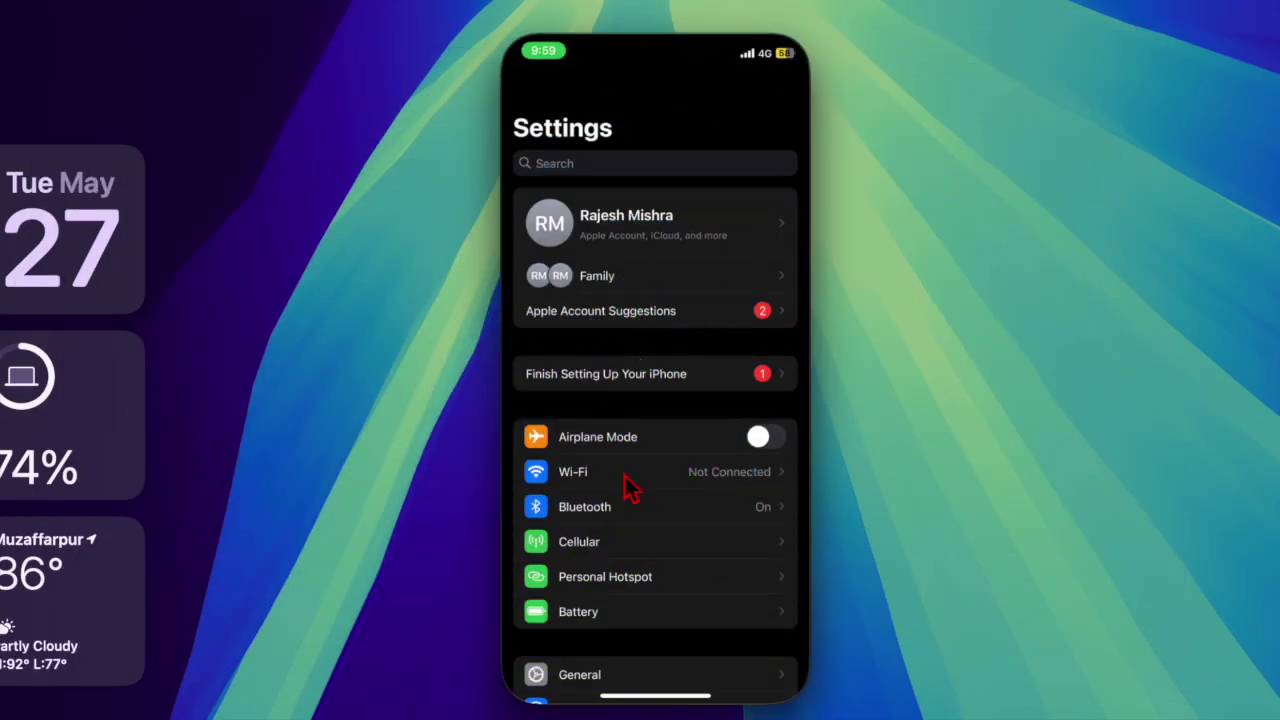
{"action": "left_click", "coordinate": [624, 478]}
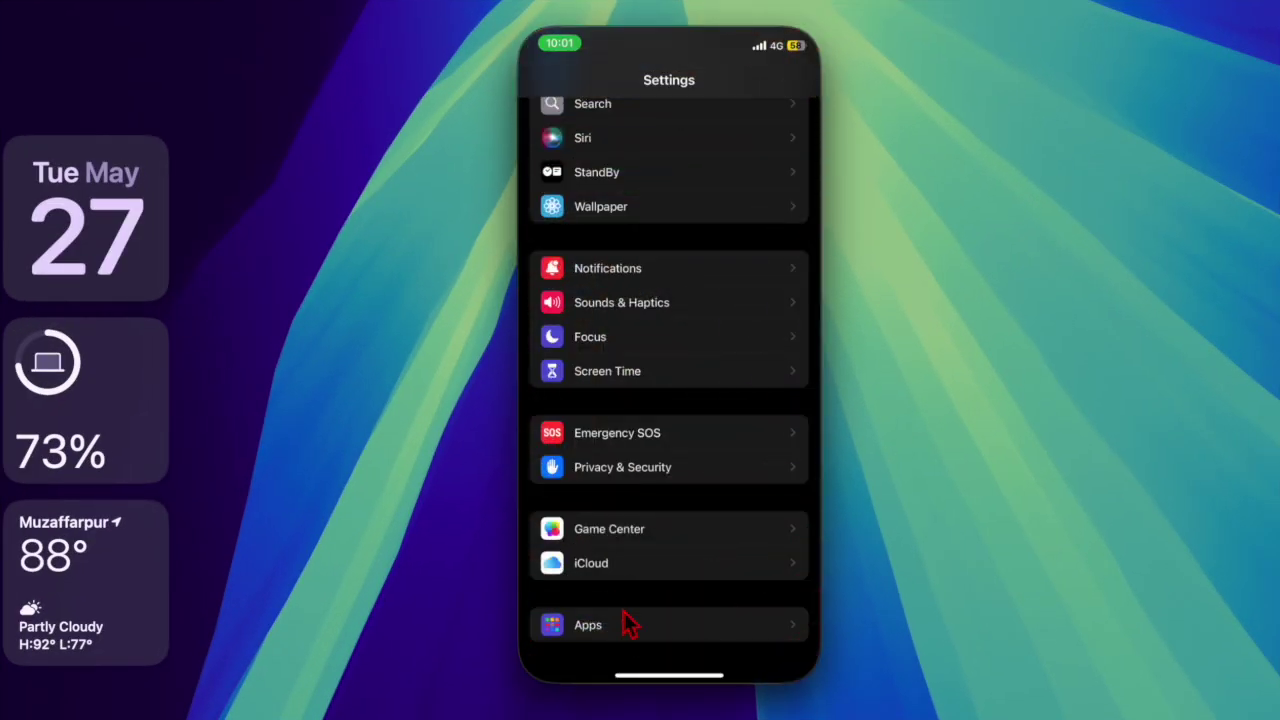
In Apps > Notes Default Account, try On My iPhone, Outlook, Gmail, then select iCloud.
{"action": "left_click", "coordinate": [632, 644]}
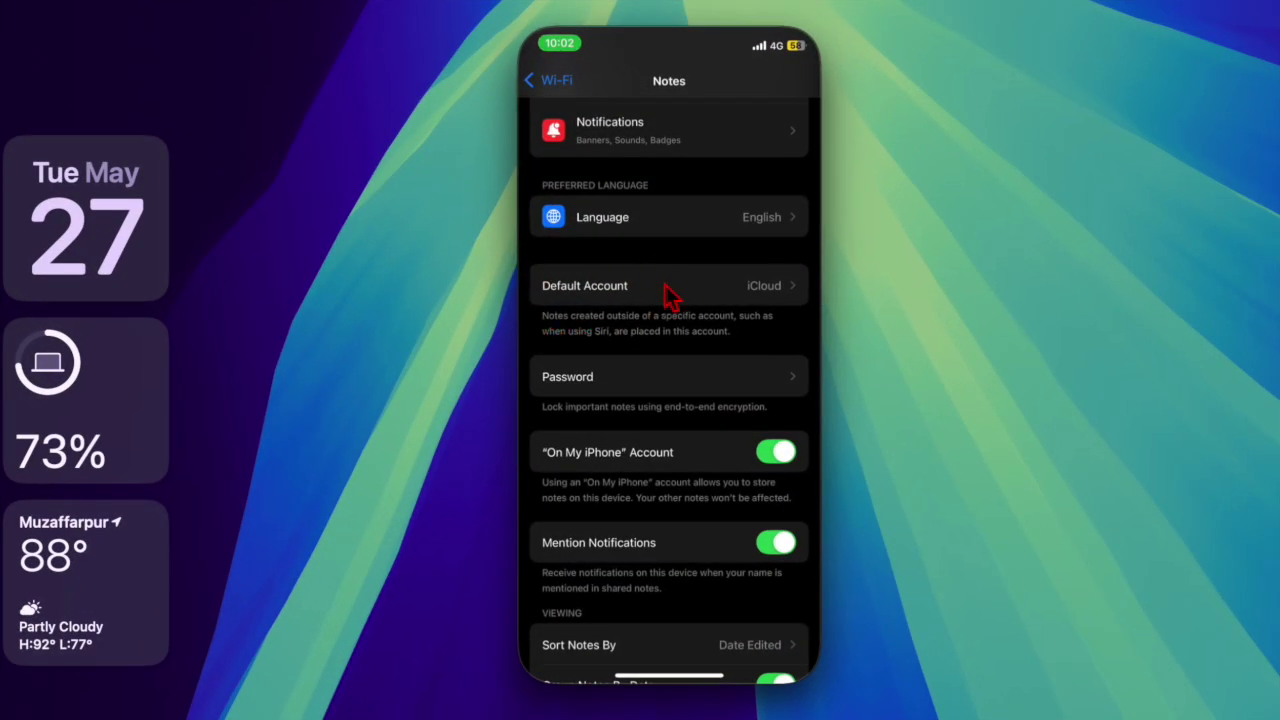
{"action": "left_click", "coordinate": [668, 288]}
{"action": "left_click", "coordinate": [584, 345]}
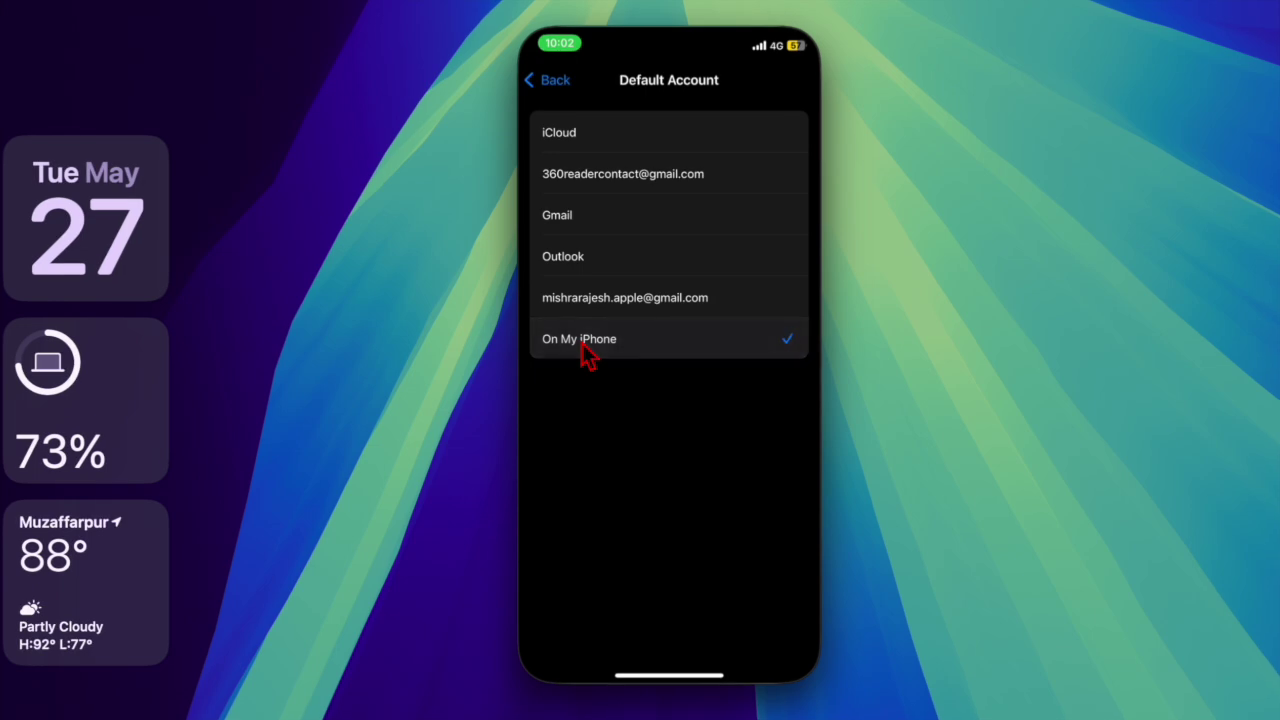
{"action": "left_click", "coordinate": [600, 262]}
{"action": "left_click", "coordinate": [606, 218]}
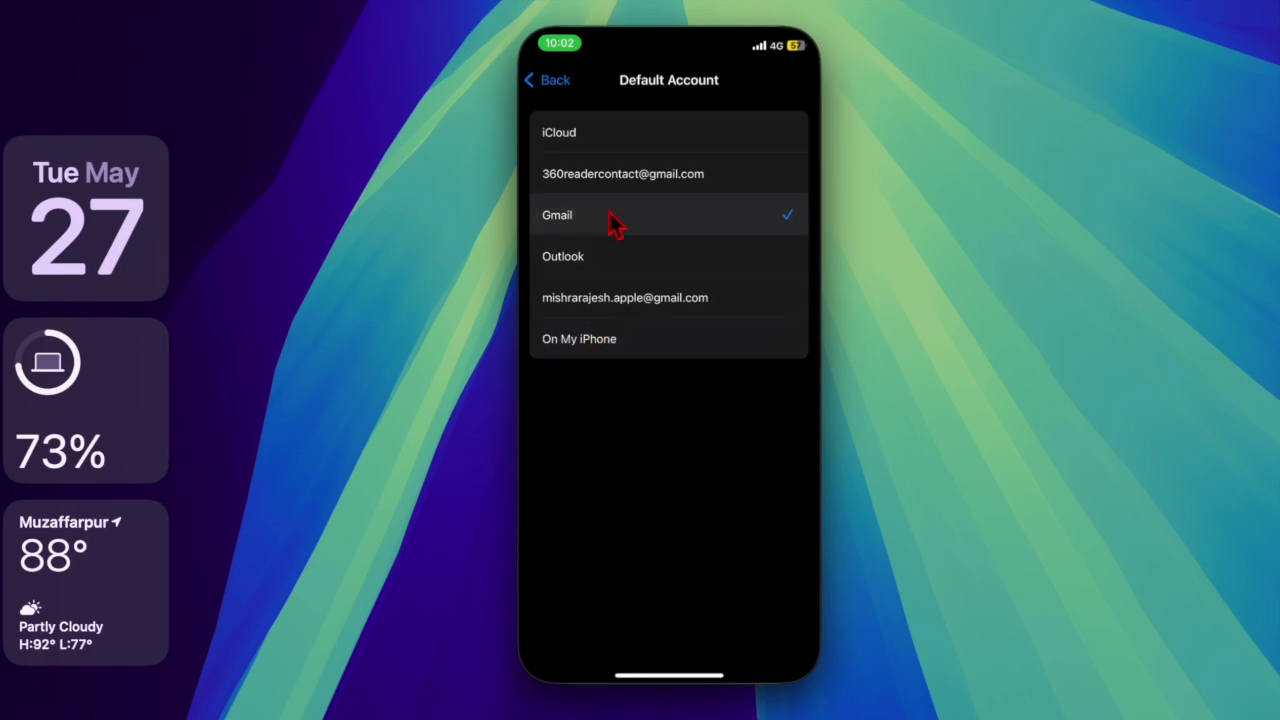
{"action": "left_click", "coordinate": [609, 140]}
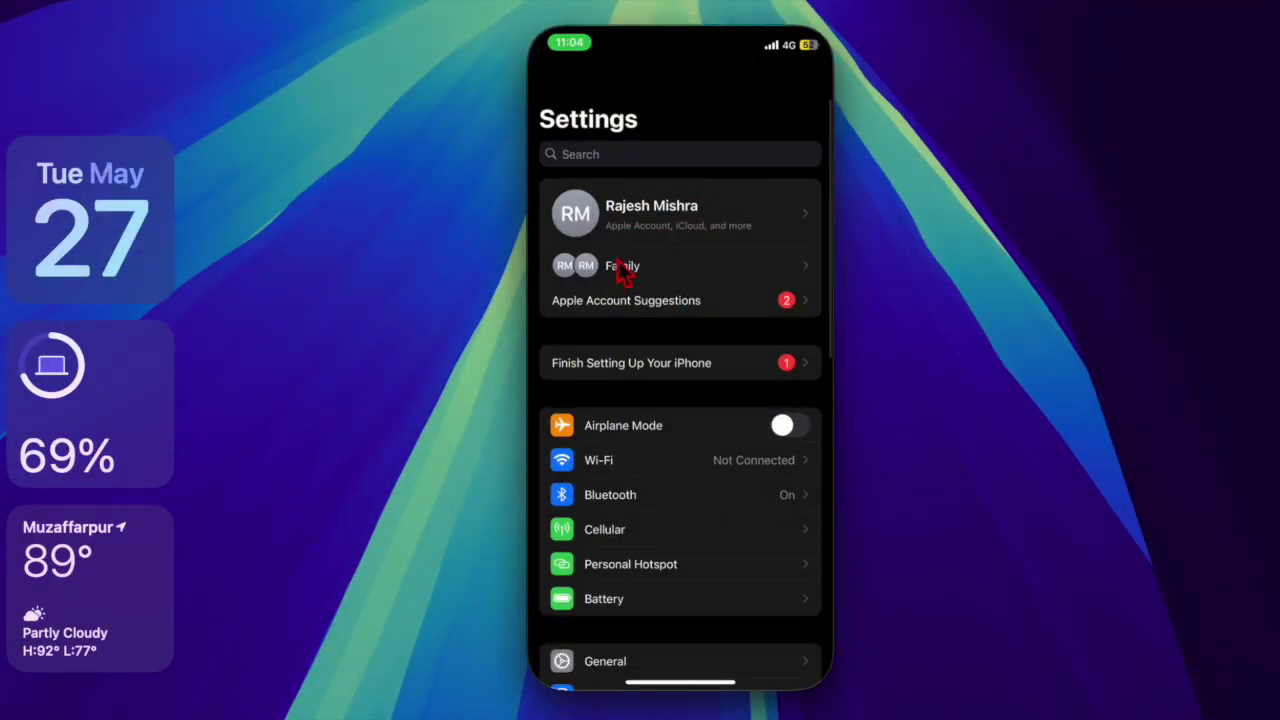
Open the Apple Account page in iPhone Settings to reach Sign Out.
{"action": "left_click", "coordinate": [720, 205]}
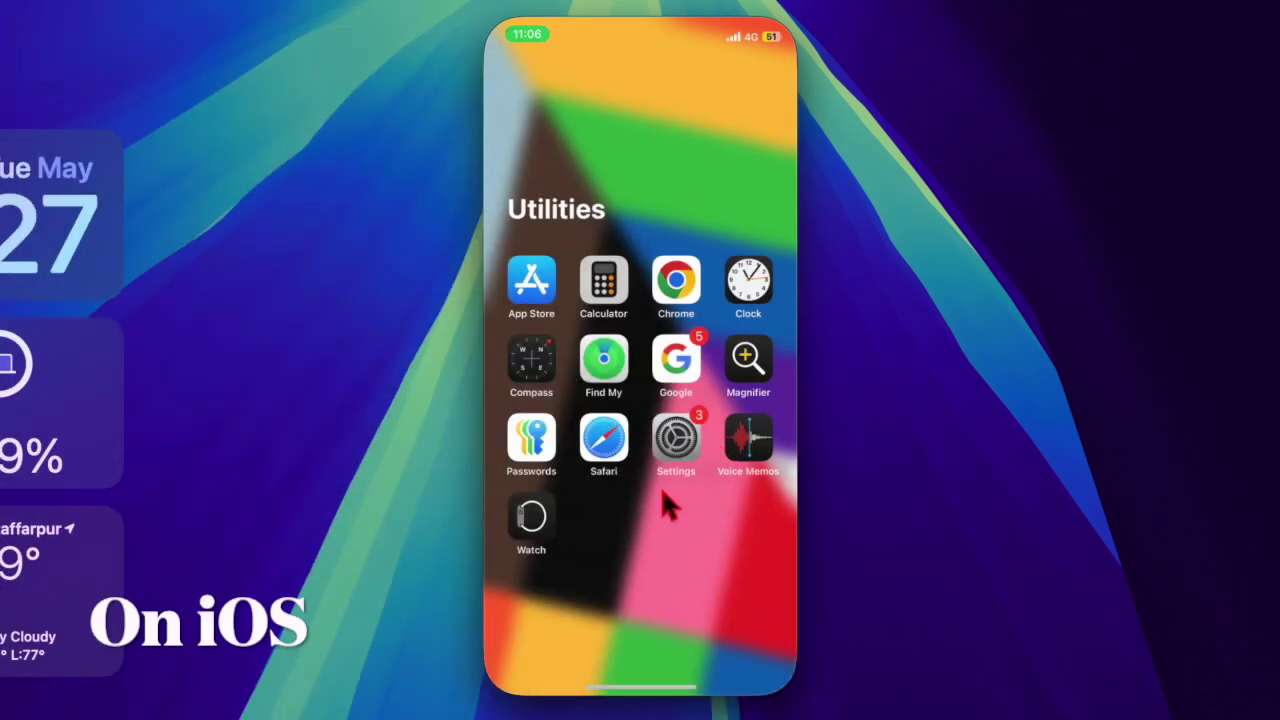
Check General > Software Update on the iPhone, showing iOS 18.5 blocked by insufficient storage.
{"action": "left_click", "coordinate": [677, 472]}
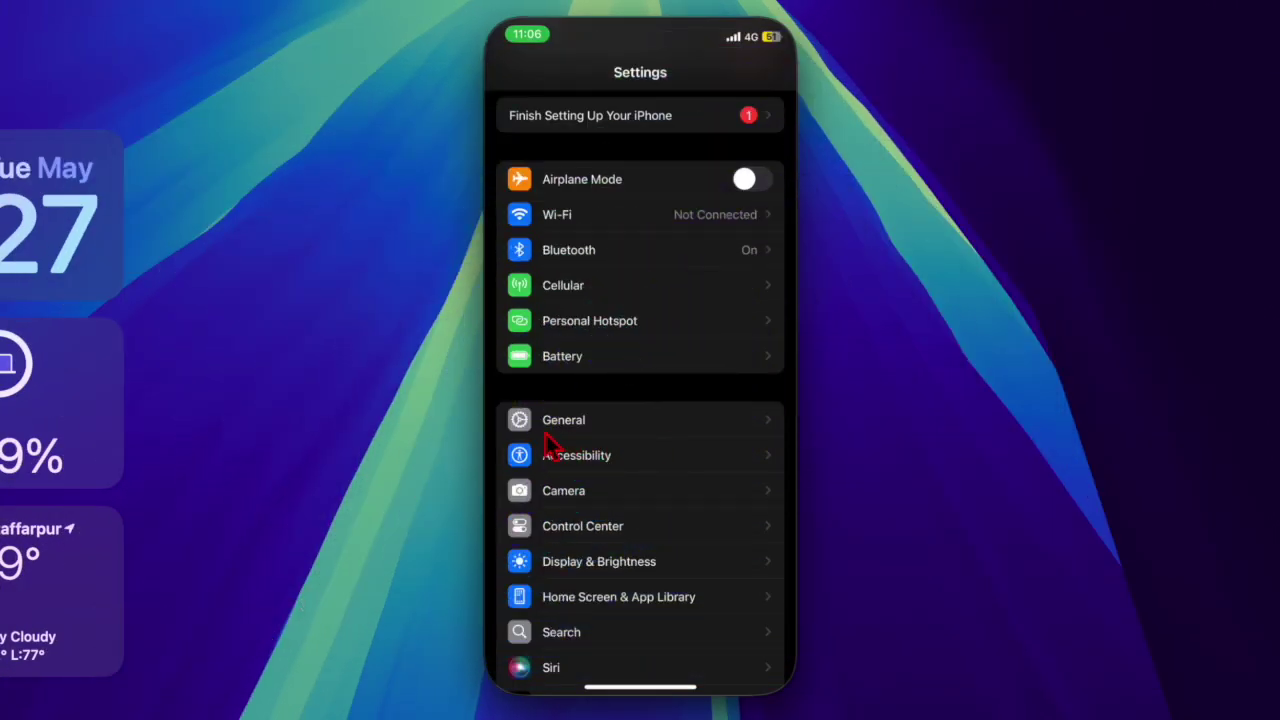
{"action": "left_click", "coordinate": [638, 430]}
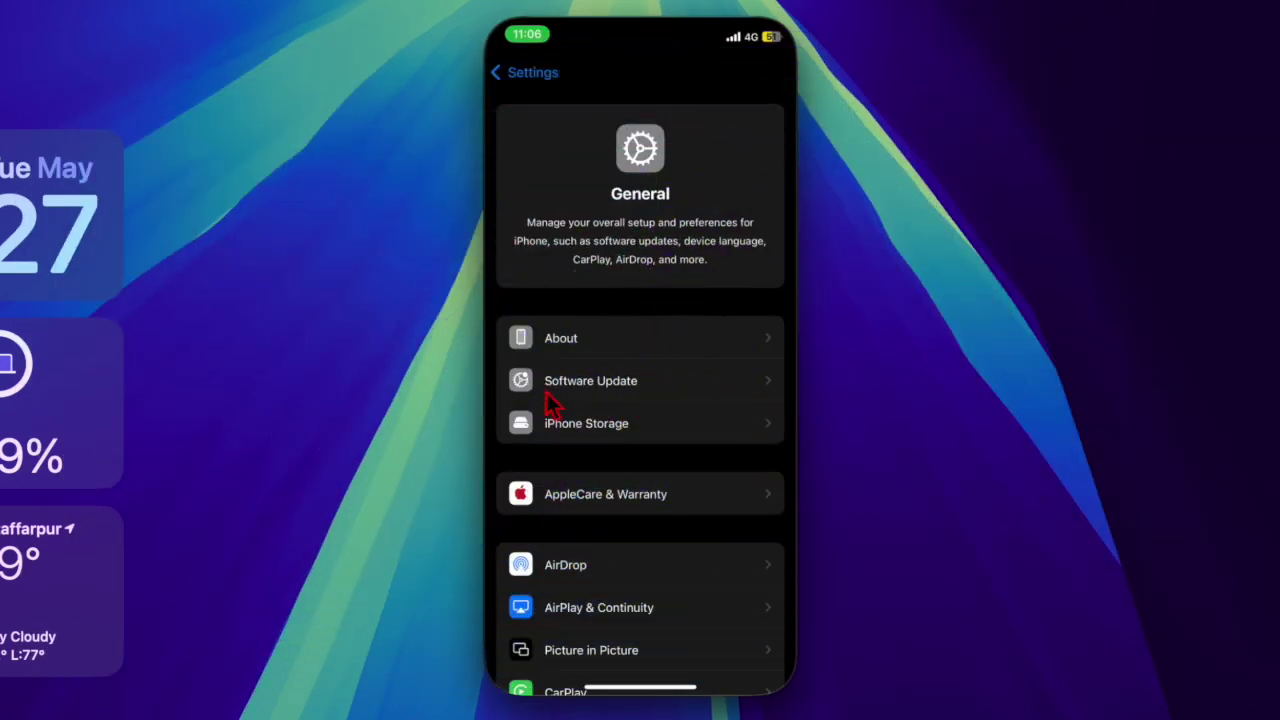
{"action": "left_click", "coordinate": [545, 394]}
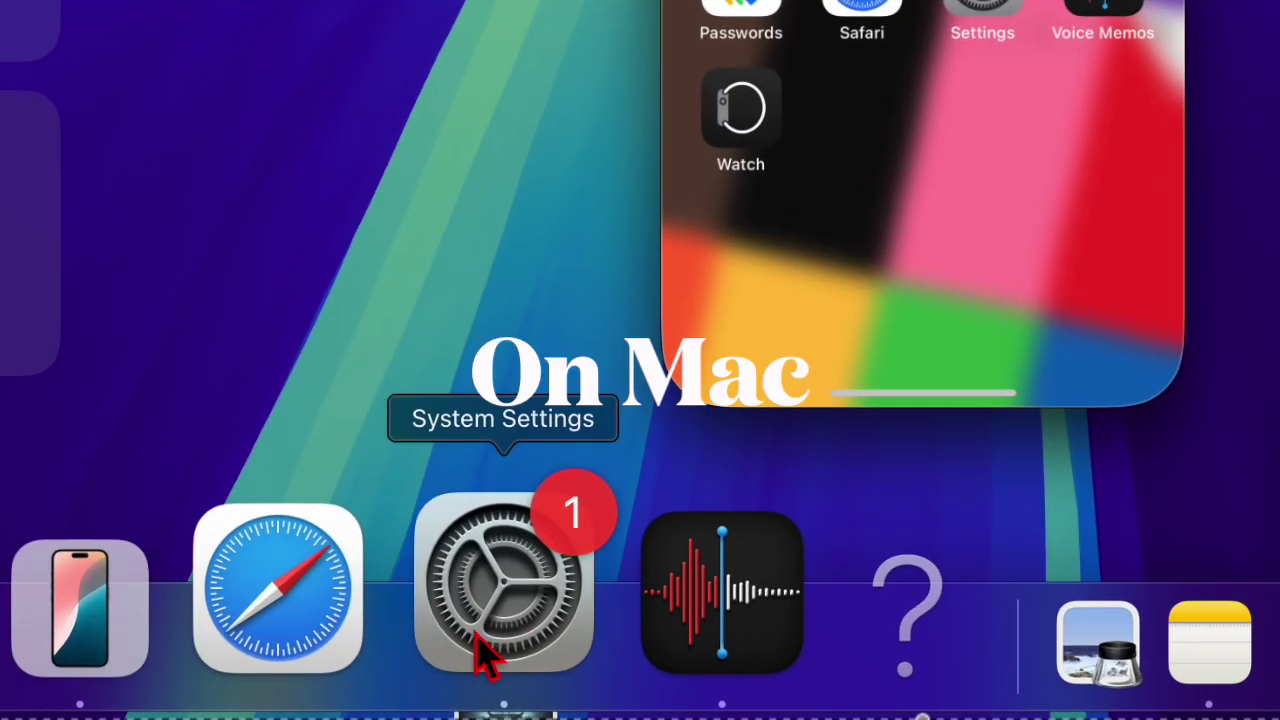
Open General > Software Update on the Mac, showing macOS Sequoia 15.5 available.
{"action": "left_click", "coordinate": [478, 655]}
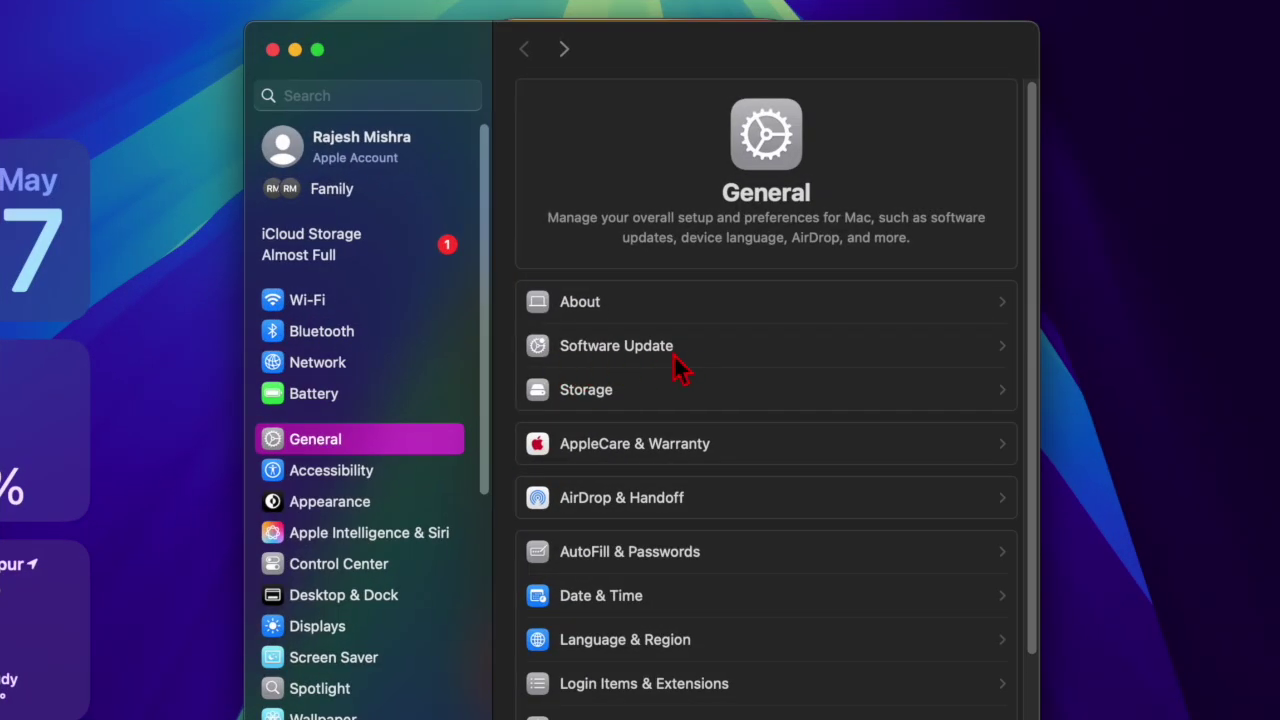
{"action": "left_click", "coordinate": [612, 350]}
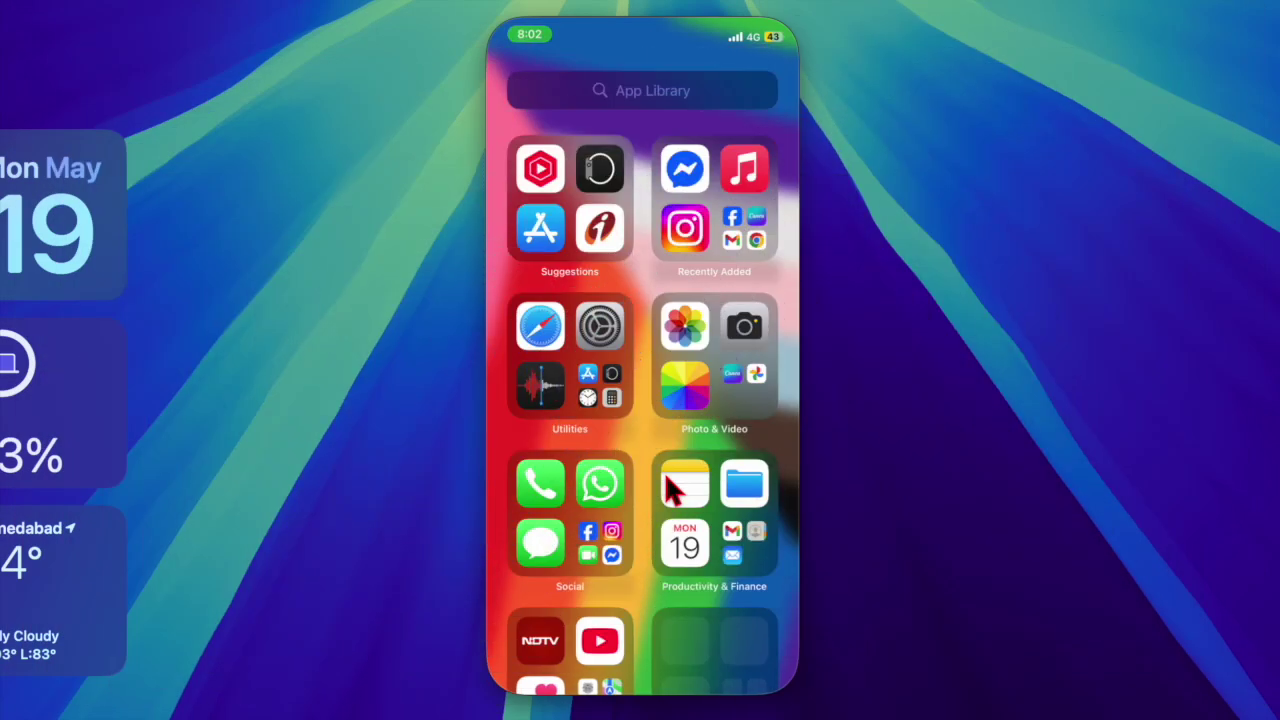
Swipe from the App Library back to the home screen and long-press into jiggle mode.
{"action": "scroll", "coordinate": [668, 490], "scroll_direction": "left", "scroll_amount": 5}
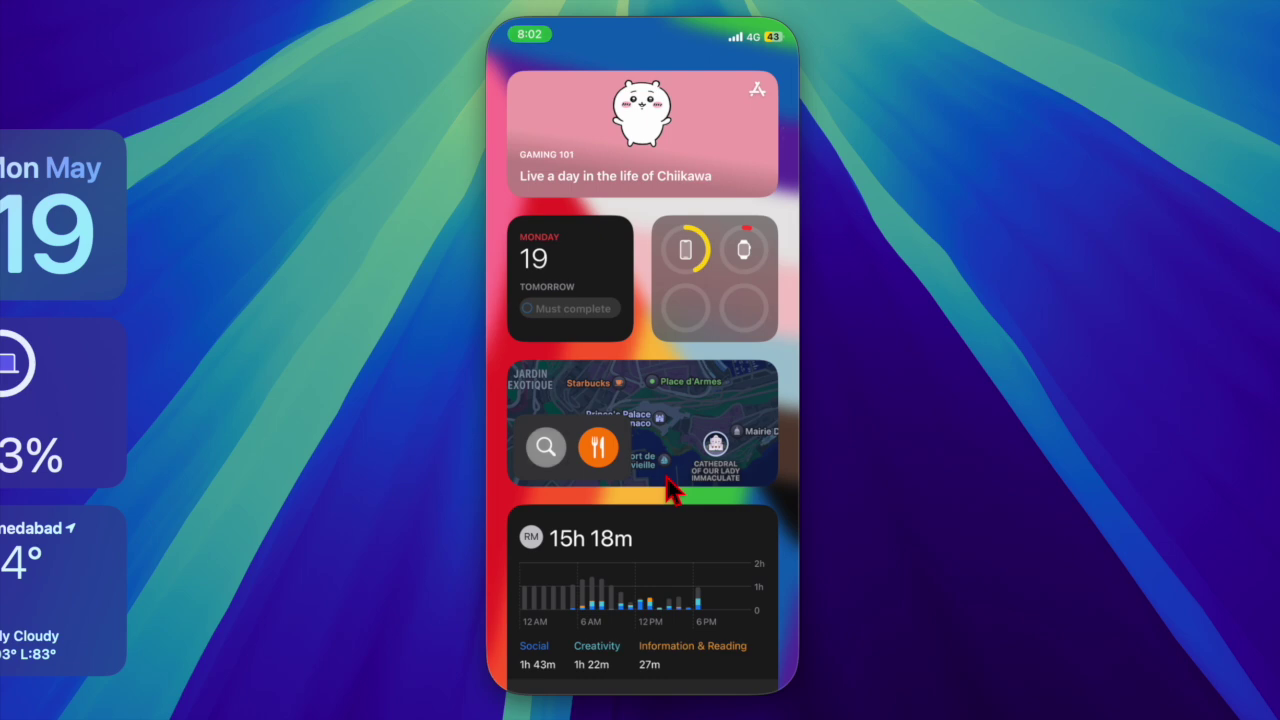
{"action": "scroll", "coordinate": [666, 476], "scroll_direction": "down", "scroll_amount": 3}
{"action": "scroll", "coordinate": [666, 476], "scroll_direction": "up", "scroll_amount": 3}
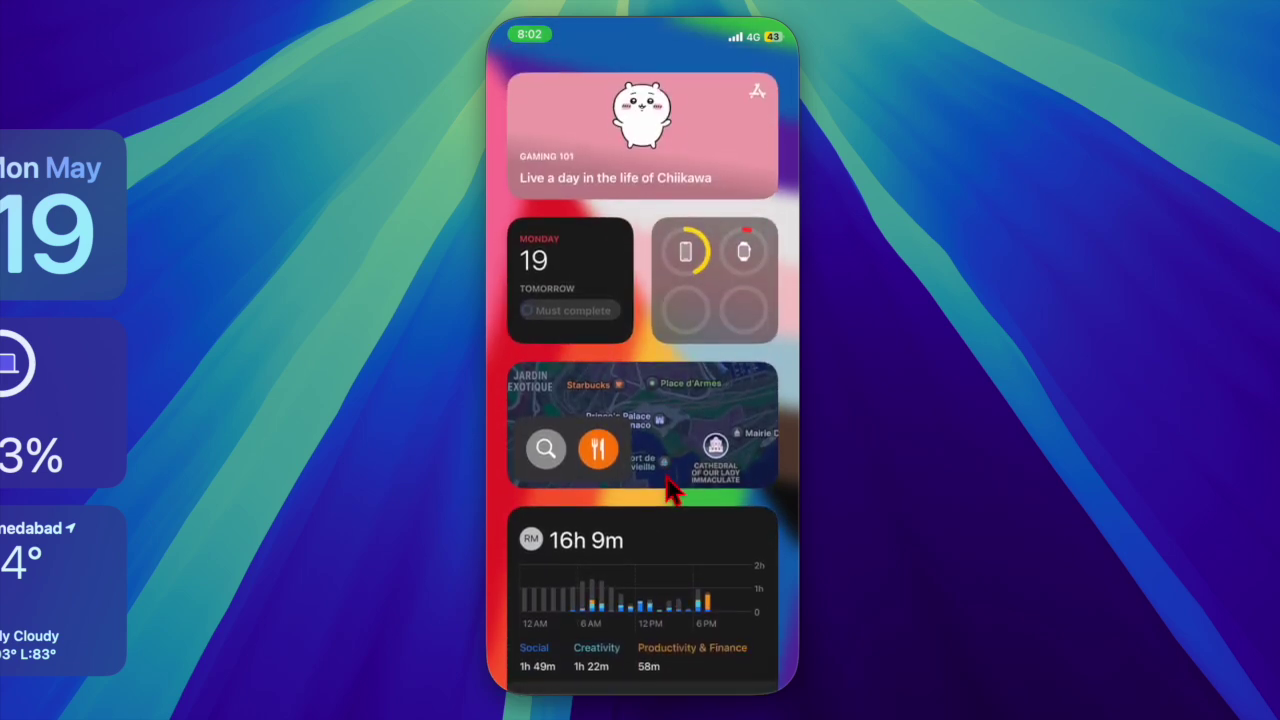
{"action": "scroll", "coordinate": [712, 482], "scroll_direction": "right", "scroll_amount": 5}
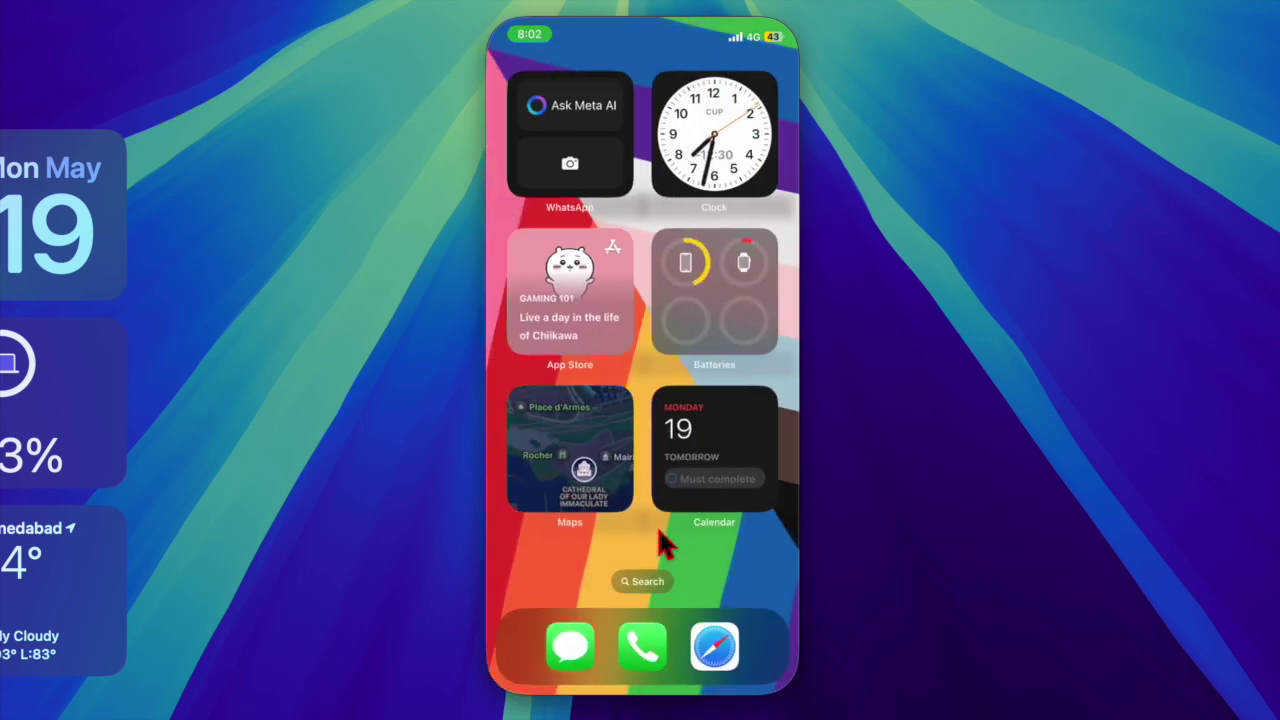
{"action": "left_click", "coordinate": [604, 535]}
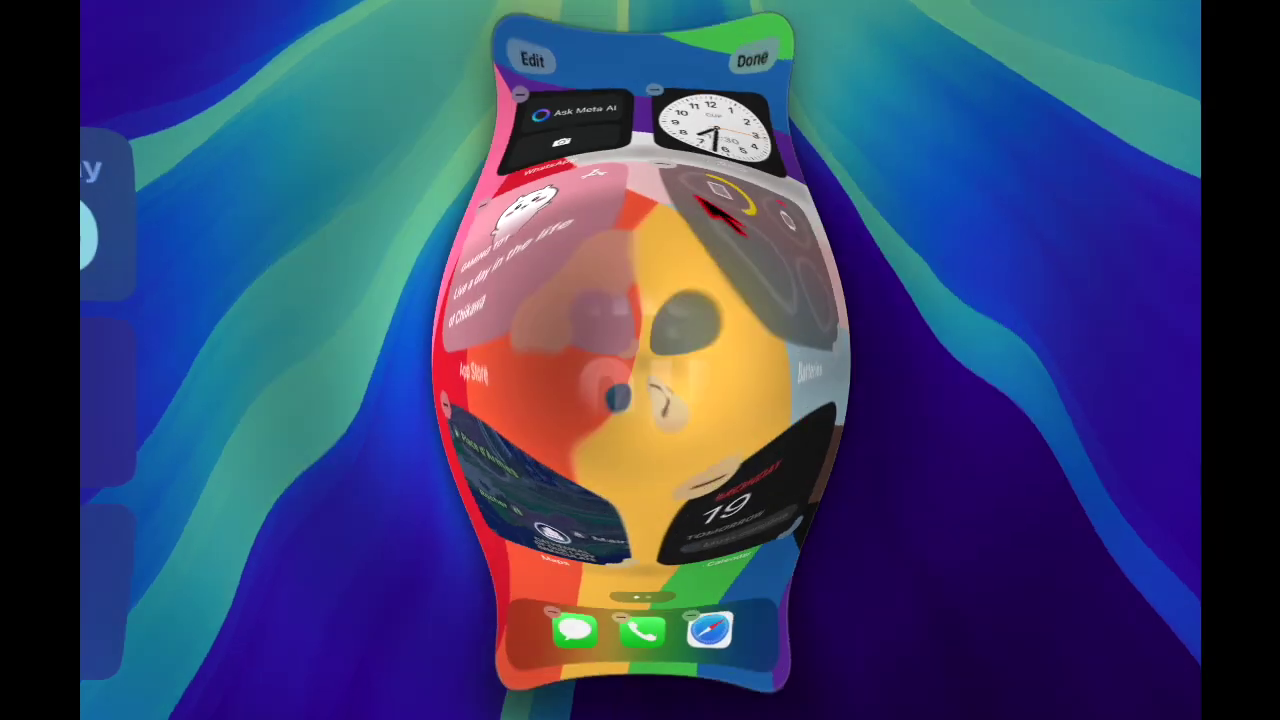